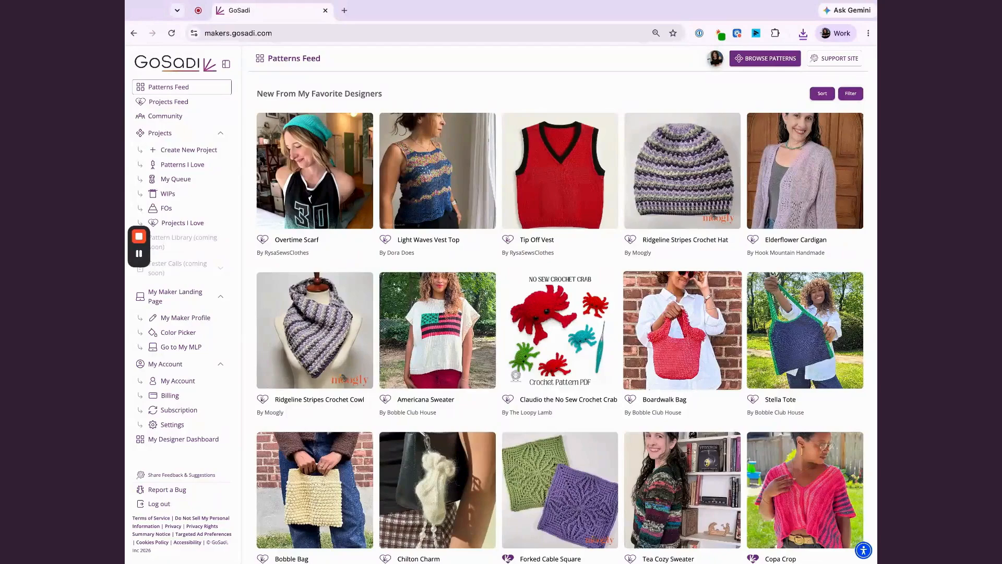
Skim the patterns feed and open the Community page.
{"action": "scroll", "coordinate": [342, 373], "scroll_direction": "down", "scroll_amount": 3}
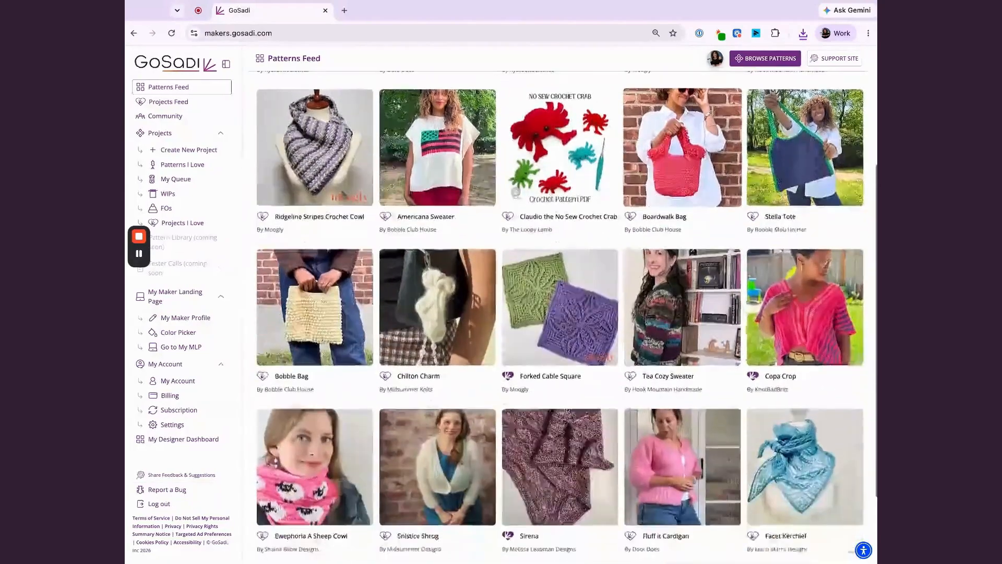
{"action": "scroll", "coordinate": [339, 371], "scroll_direction": "up", "scroll_amount": 3}
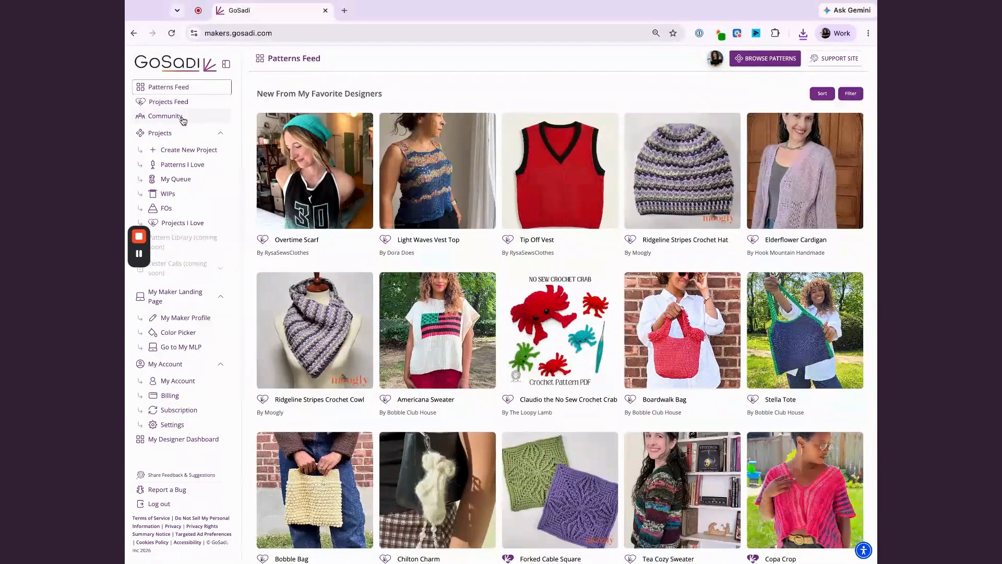
{"action": "left_click", "coordinate": [162, 120]}
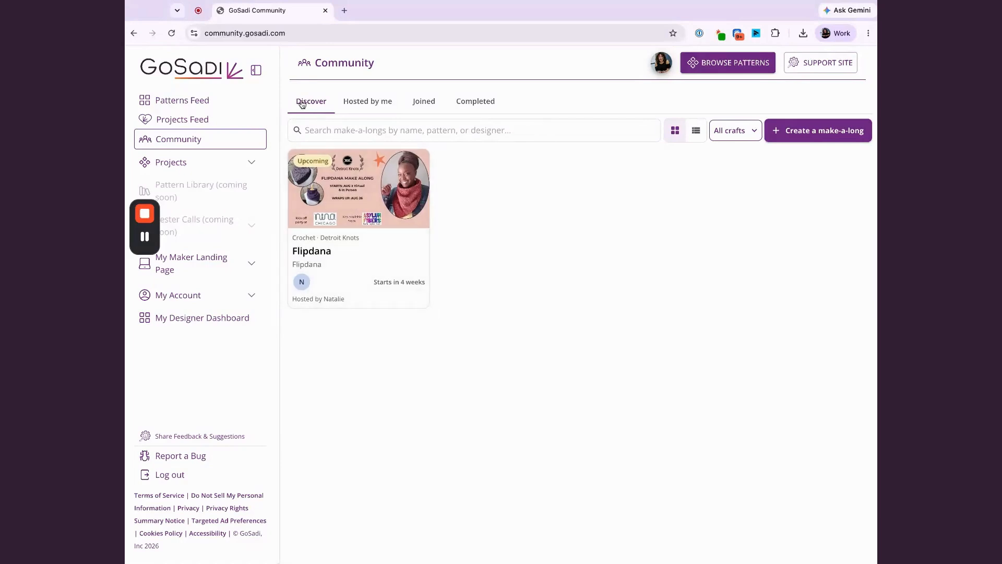
Look through the hosted, joined and completed make-a-longs, and return to the Discover list.
{"action": "left_click", "coordinate": [370, 105]}
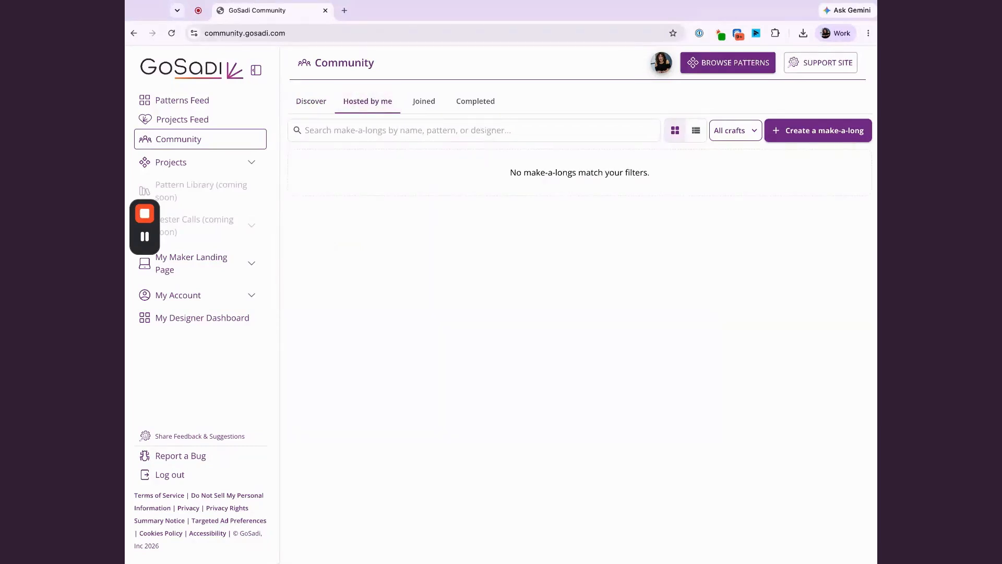
{"action": "left_click", "coordinate": [422, 107]}
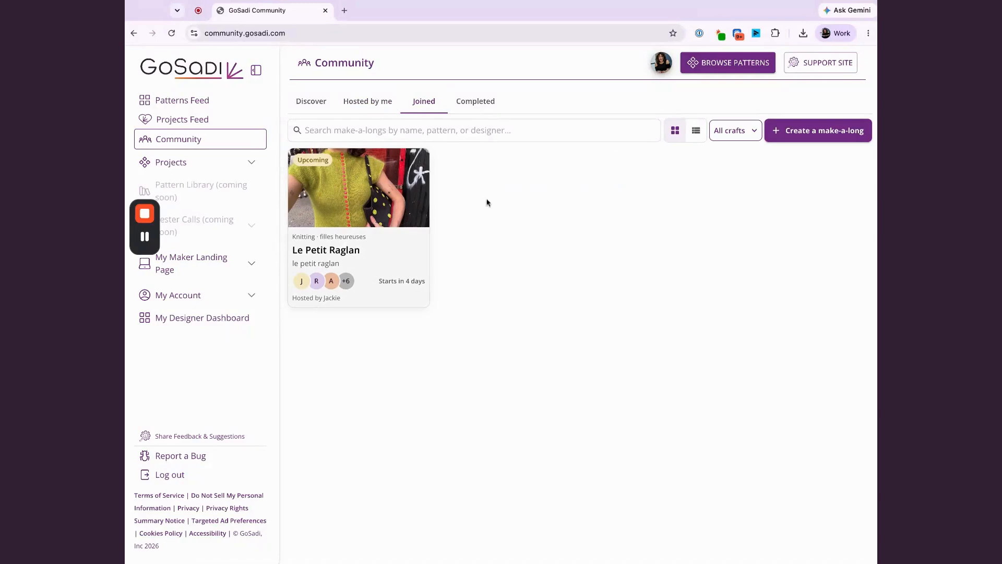
{"action": "left_click", "coordinate": [489, 103]}
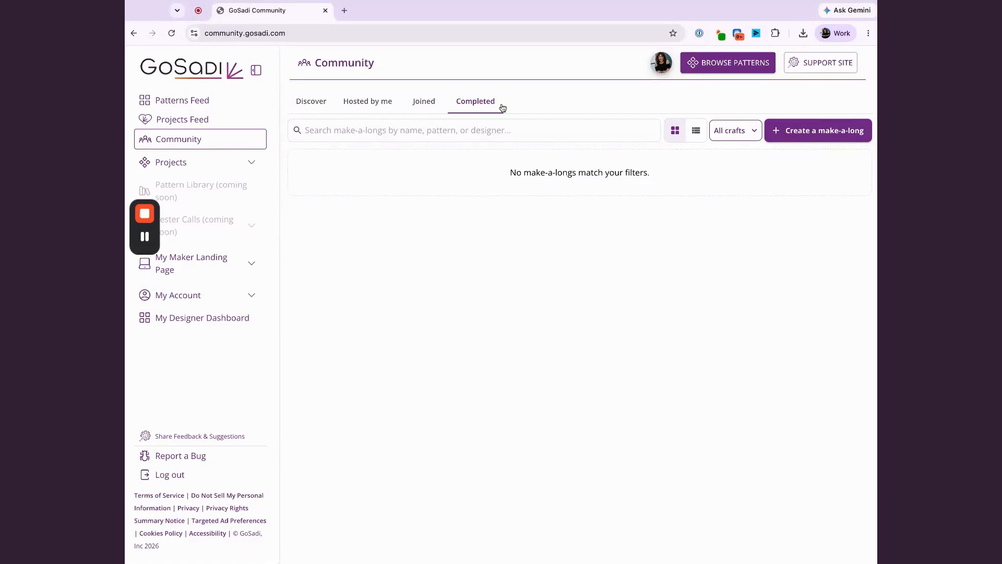
{"action": "left_click", "coordinate": [319, 105]}
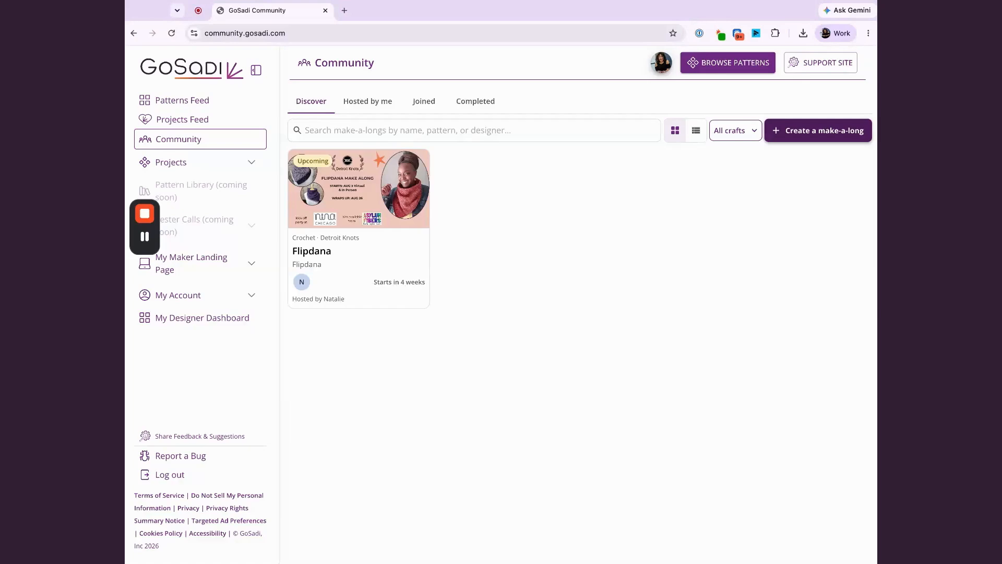
Start a new make-a-long named "DEMO 1" with Open visibility.
{"action": "left_click", "coordinate": [818, 130]}
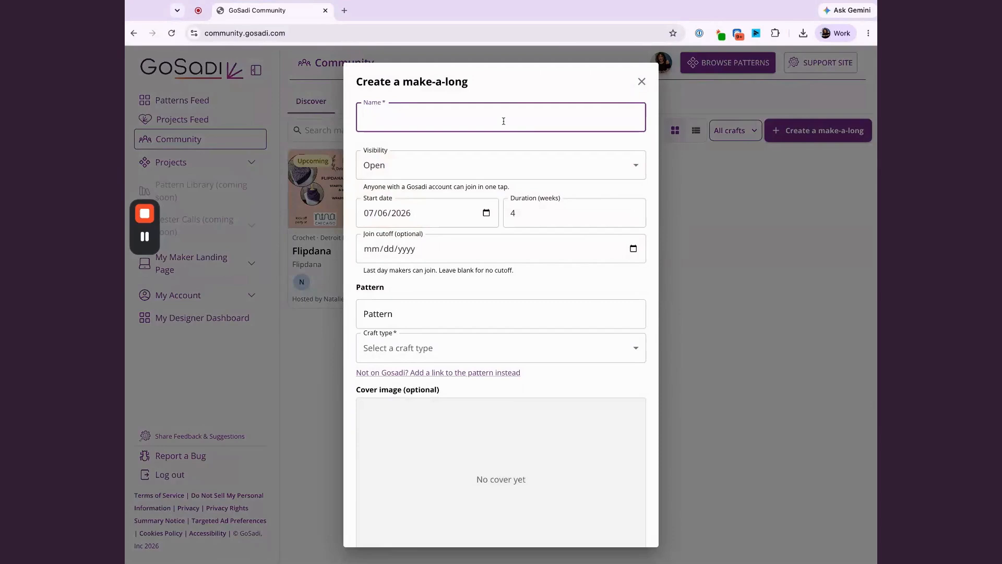
{"action": "type", "text": "DEMO 1"}
{"action": "left_click", "coordinate": [500, 166]}
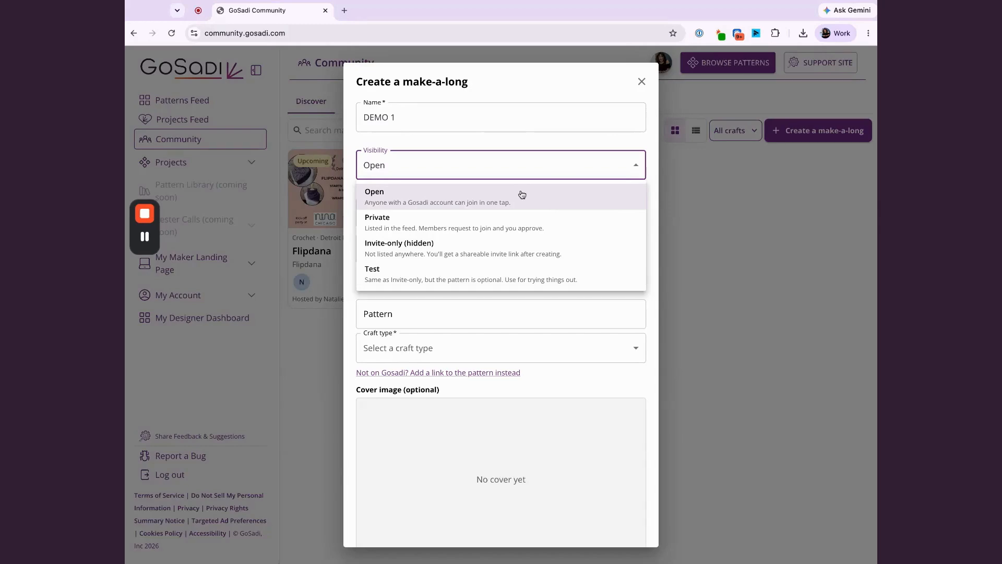
{"action": "left_click", "coordinate": [399, 200]}
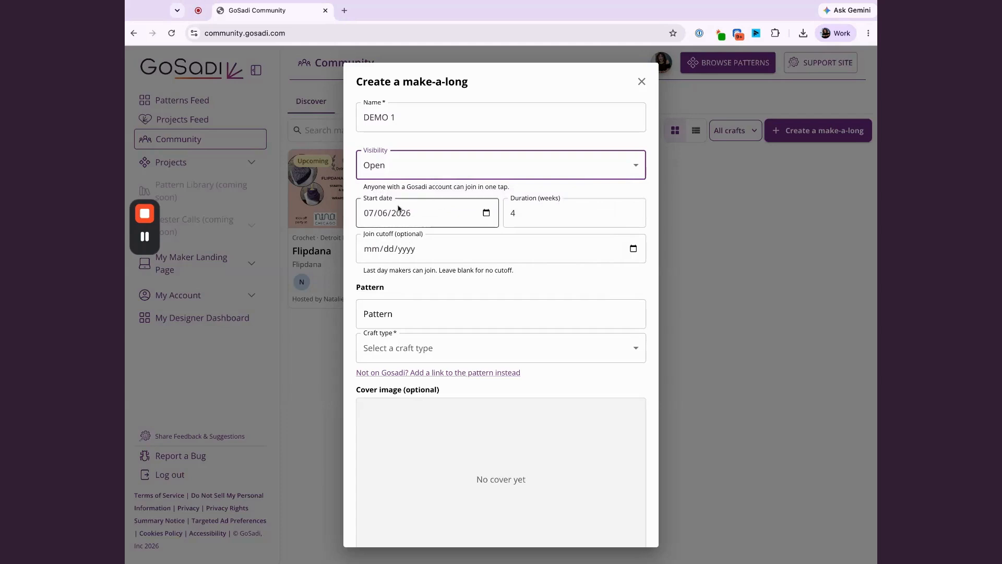
Set the make-a-long's duration to 6 weeks.
{"action": "left_click", "coordinate": [395, 243]}
{"action": "left_click", "coordinate": [520, 213]}
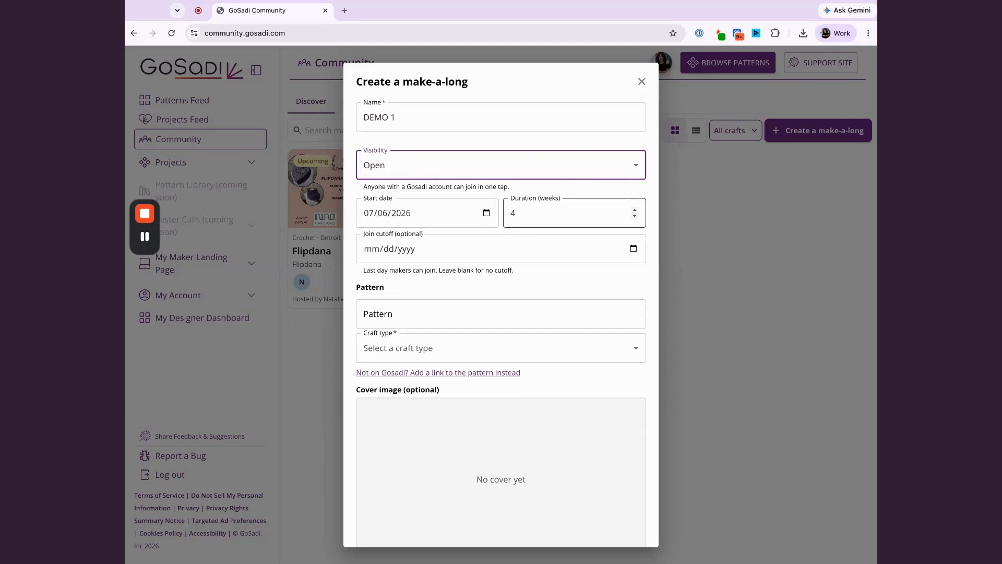
{"action": "double_click", "coordinate": [520, 213]}
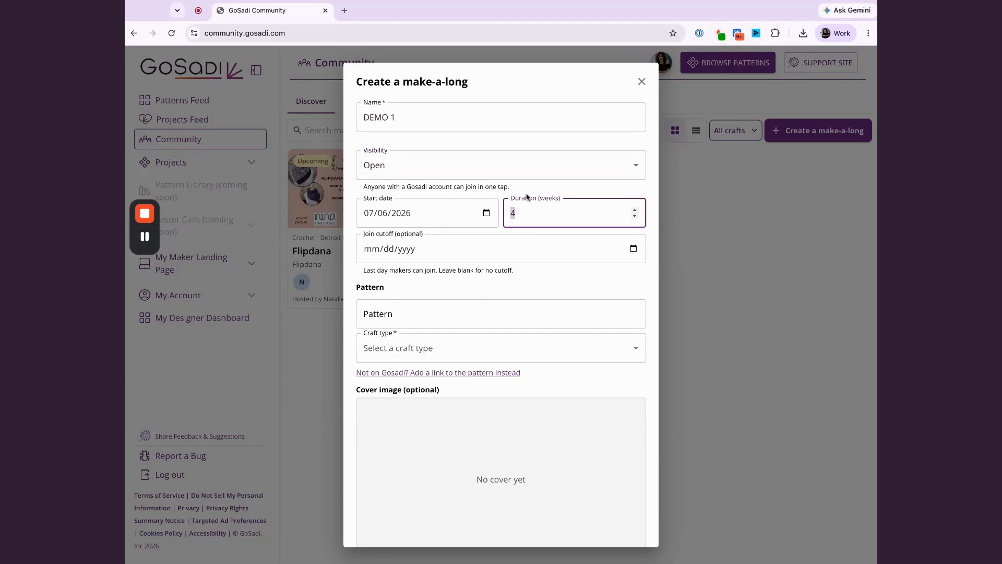
{"action": "type", "text": "6"}
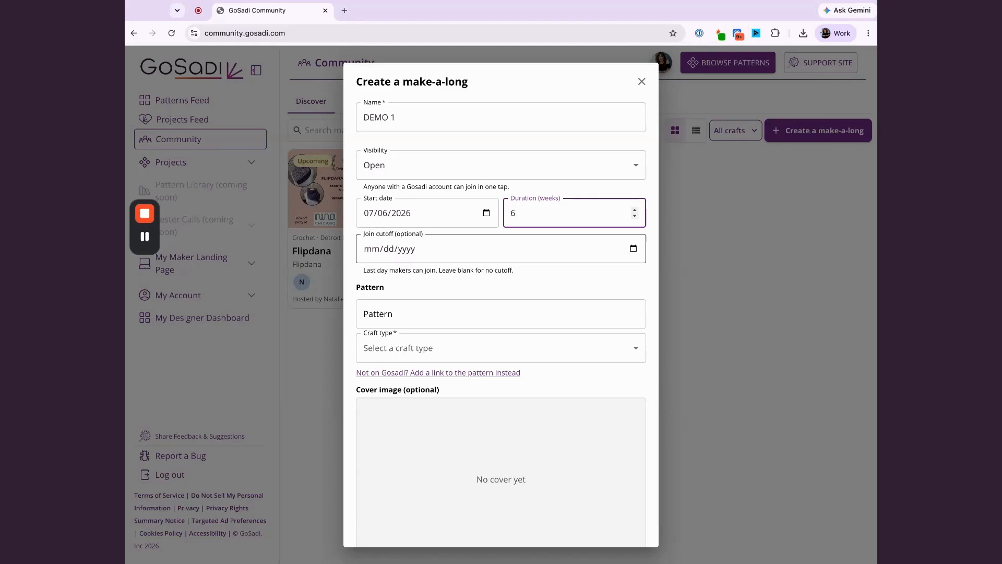
Search the pattern catalog for "Montgomer" and choose the Montgomery Street Shawl by Stitch & Hustle.
{"action": "left_click", "coordinate": [427, 319]}
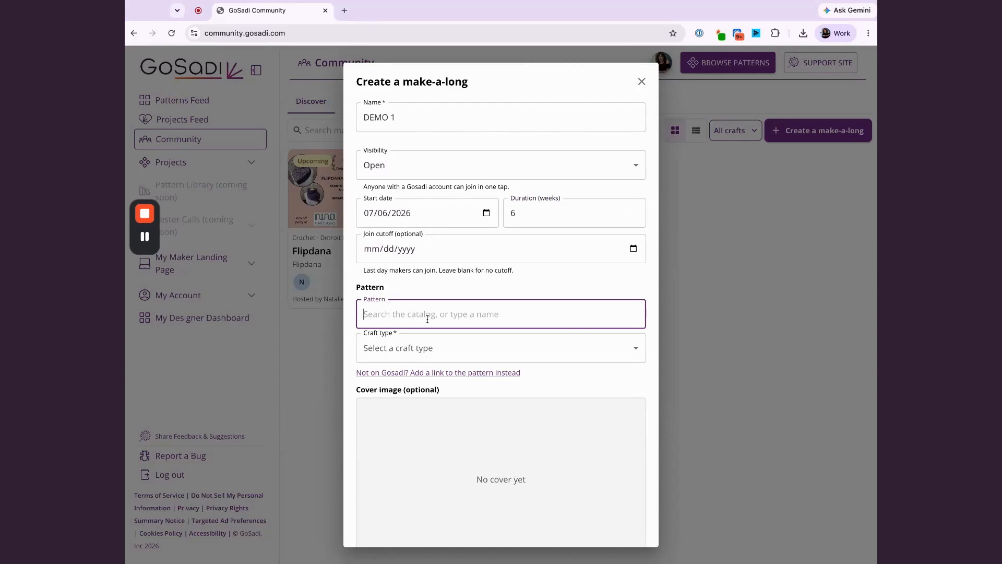
{"action": "type", "text": "Montgo"}
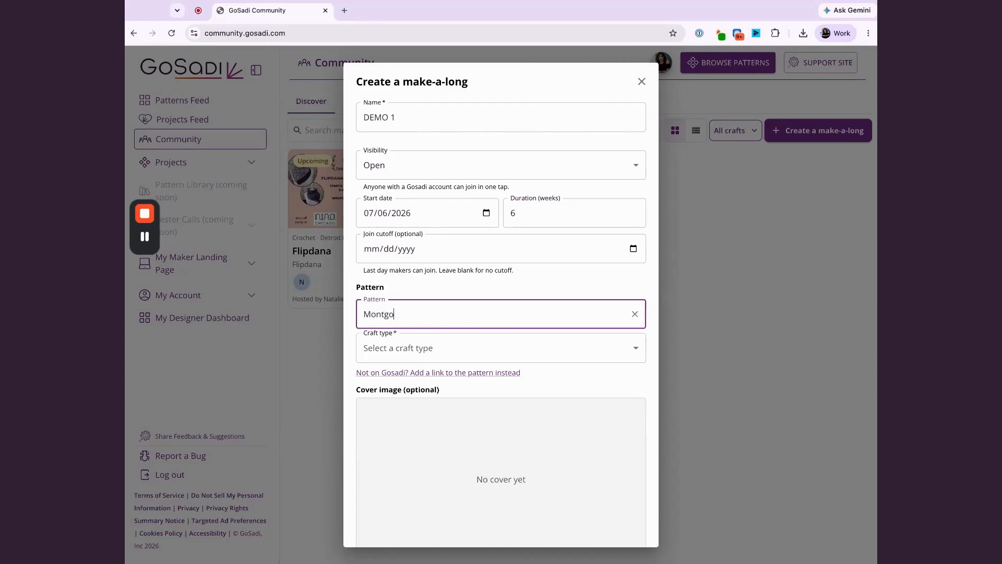
{"action": "type", "text": "mer"}
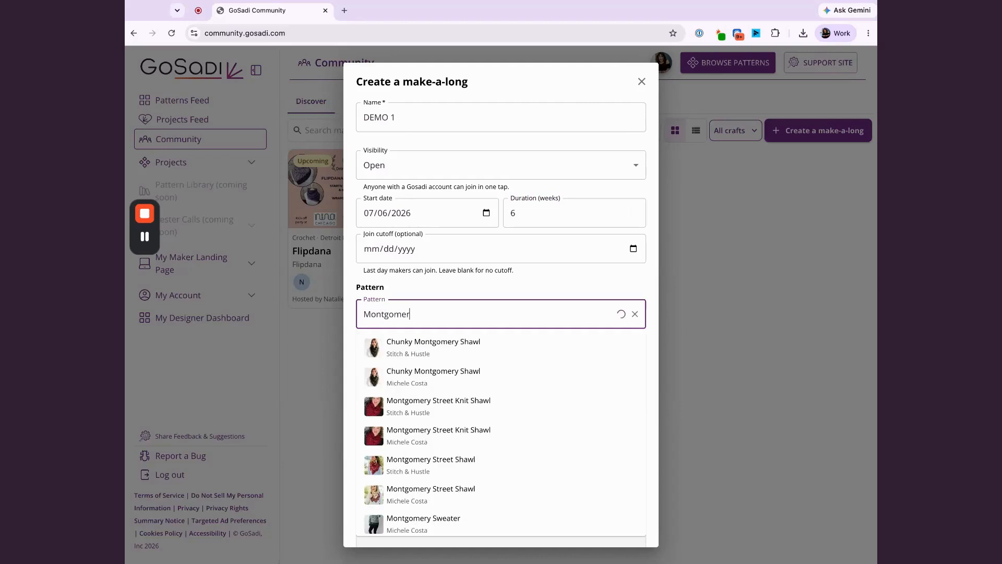
{"action": "left_click", "coordinate": [407, 476]}
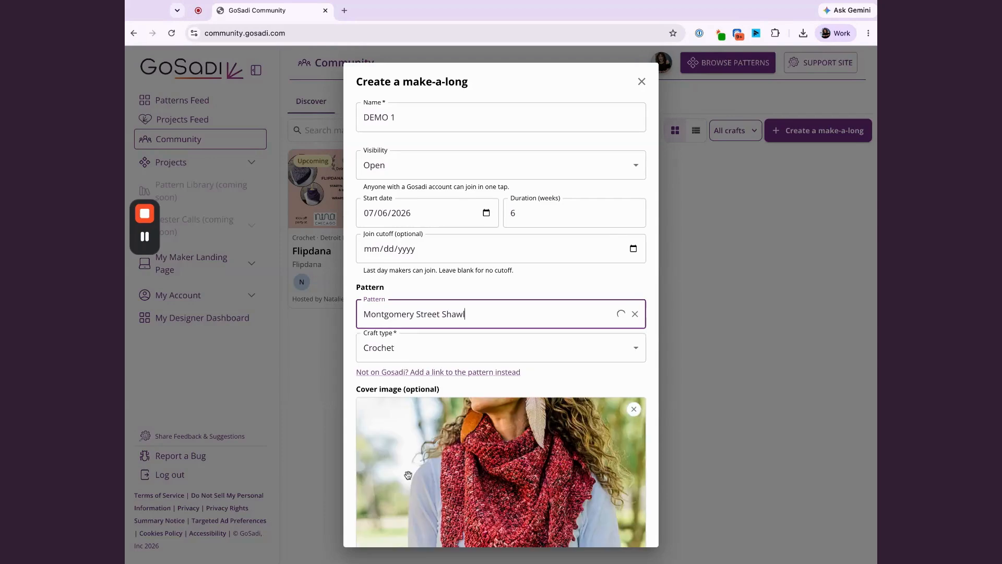
Replace the cover image by uploading the "Join us for the Summer of Making" graphic.
{"action": "scroll", "coordinate": [529, 447], "scroll_direction": "down", "scroll_amount": 2}
{"action": "scroll", "coordinate": [528, 447], "scroll_direction": "down", "scroll_amount": 1}
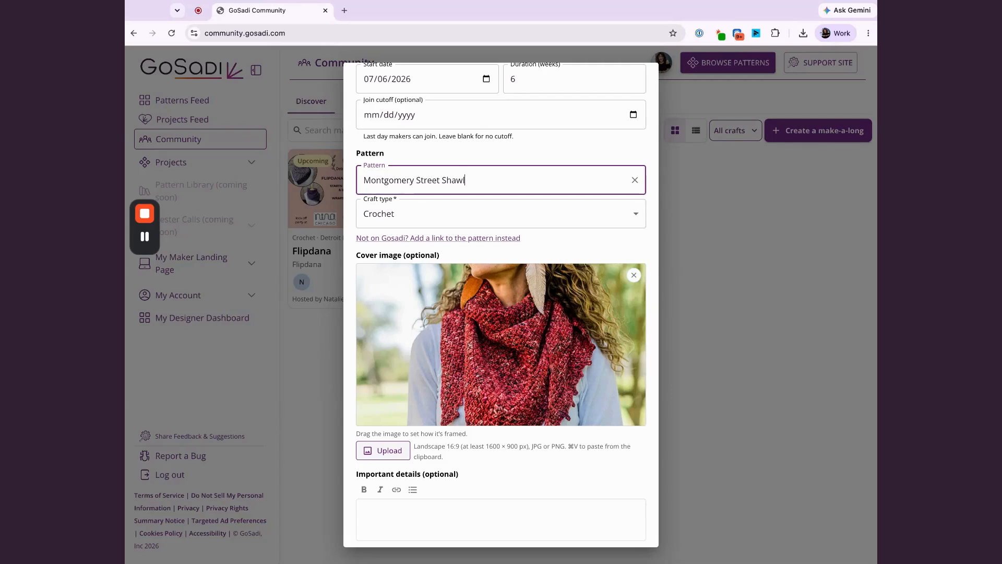
{"action": "left_click", "coordinate": [383, 450]}
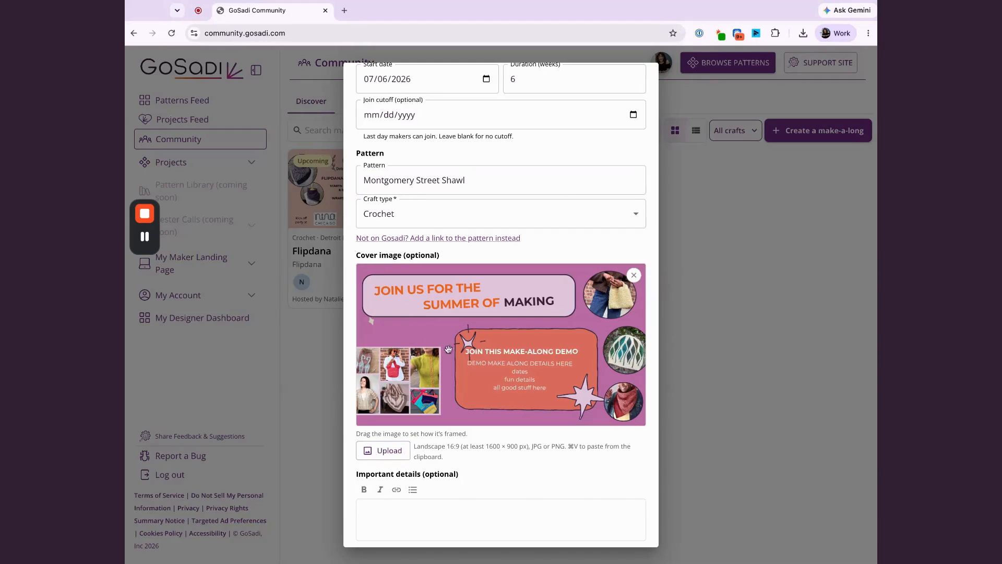
Enter "Link to yarn", "links to sub yarn" and "needles / hooks" as separate lines in the important details.
{"action": "scroll", "coordinate": [456, 358], "scroll_direction": "down", "scroll_amount": 1}
{"action": "left_click", "coordinate": [438, 498]}
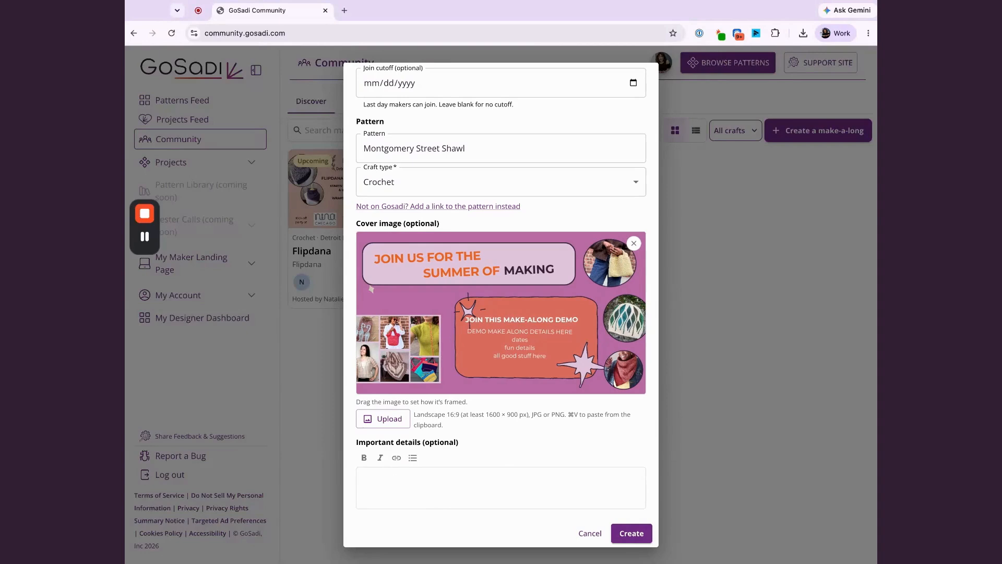
{"action": "type", "text": "Link to yarn"}
{"action": "key", "text": "Return"}
{"action": "type", "text": "links to sub yarn"}
{"action": "key", "text": "Return"}
{"action": "type", "text": "need"}
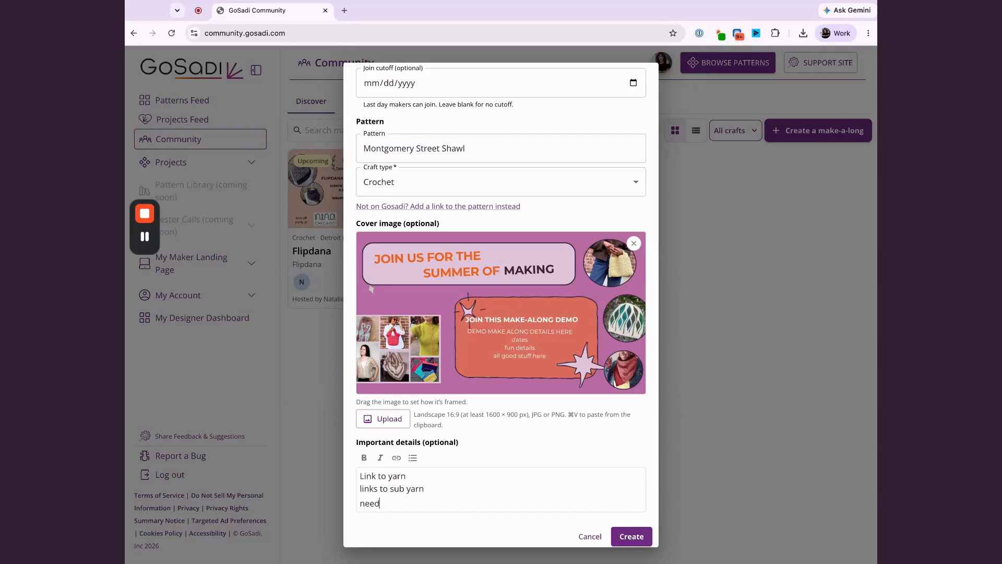
{"action": "type", "text": "les / hooks"}
{"action": "key", "text": "Return"}
{"action": "key", "text": "Return"}
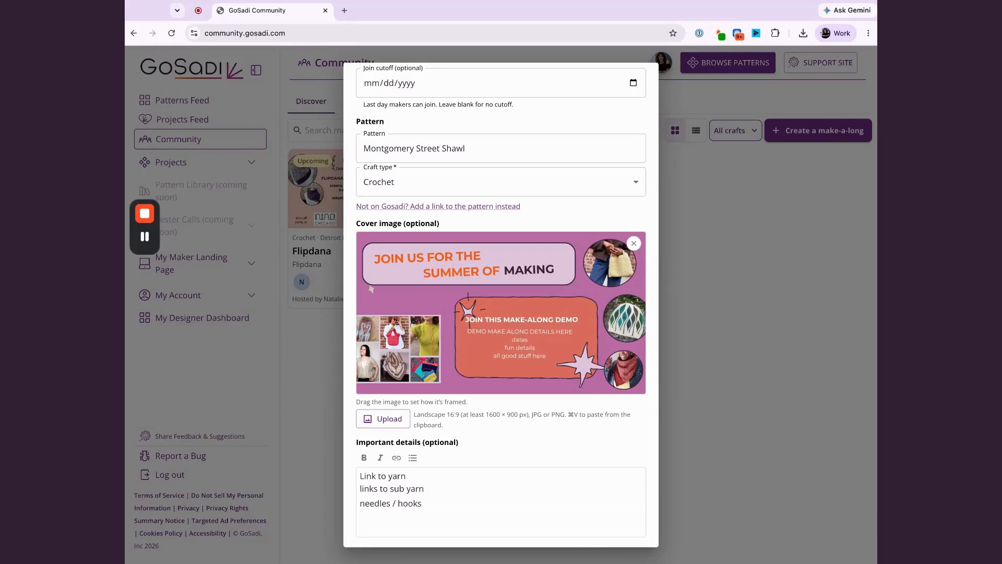
Add "Timelines / Milestones" and "link to events" to the important details, with a blank line between them, and create the make-a-long.
{"action": "type", "text": "Timelines / Milestones"}
{"action": "scroll", "coordinate": [511, 459], "scroll_direction": "down", "scroll_amount": 1}
{"action": "key", "text": "Return"}
{"action": "key", "text": "Return"}
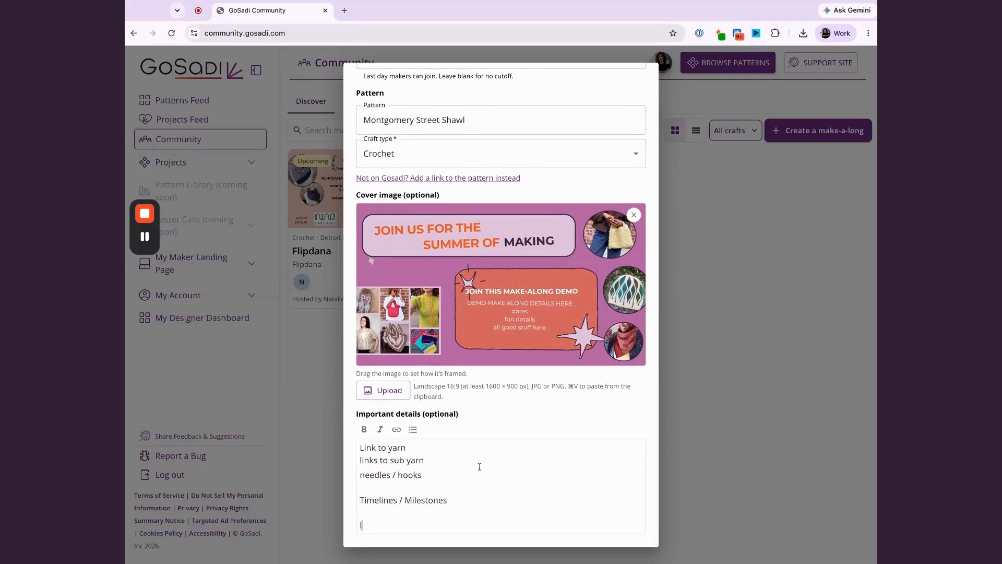
{"action": "type", "text": "link to events"}
{"action": "scroll", "coordinate": [507, 486], "scroll_direction": "down", "scroll_amount": 2}
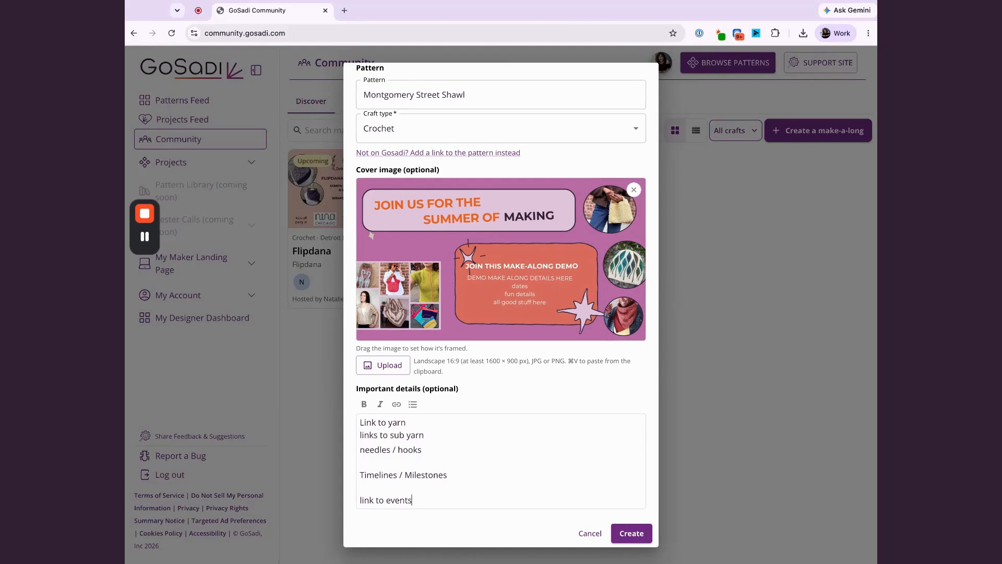
{"action": "left_click", "coordinate": [627, 539]}
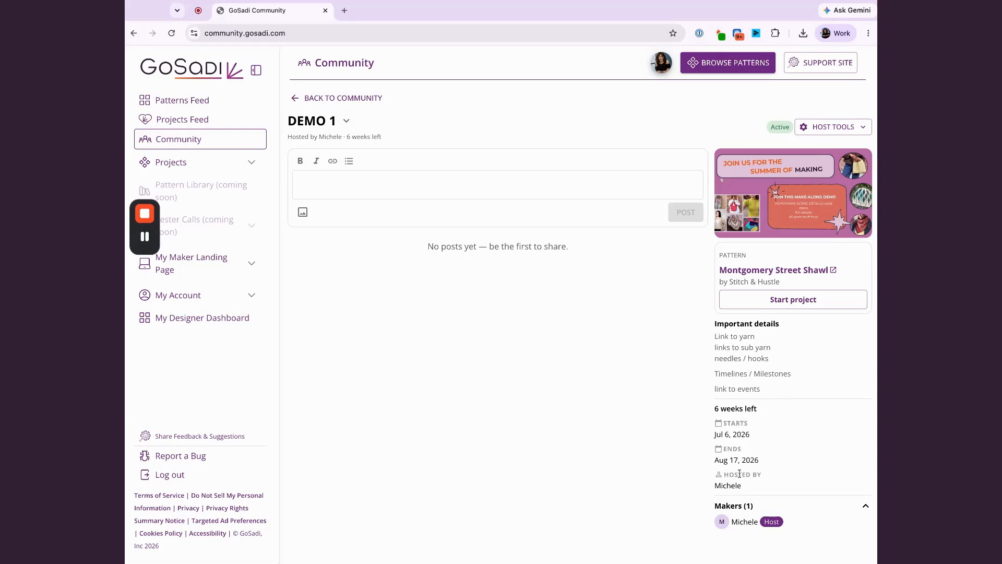
Collapse the Makers list on the DEMO 1 page and expand it again.
{"action": "left_click", "coordinate": [865, 507]}
{"action": "left_click", "coordinate": [866, 507]}
Copy the invite link of DEMO 1 and open it in a new browser tab.
{"action": "left_click", "coordinate": [867, 135]}
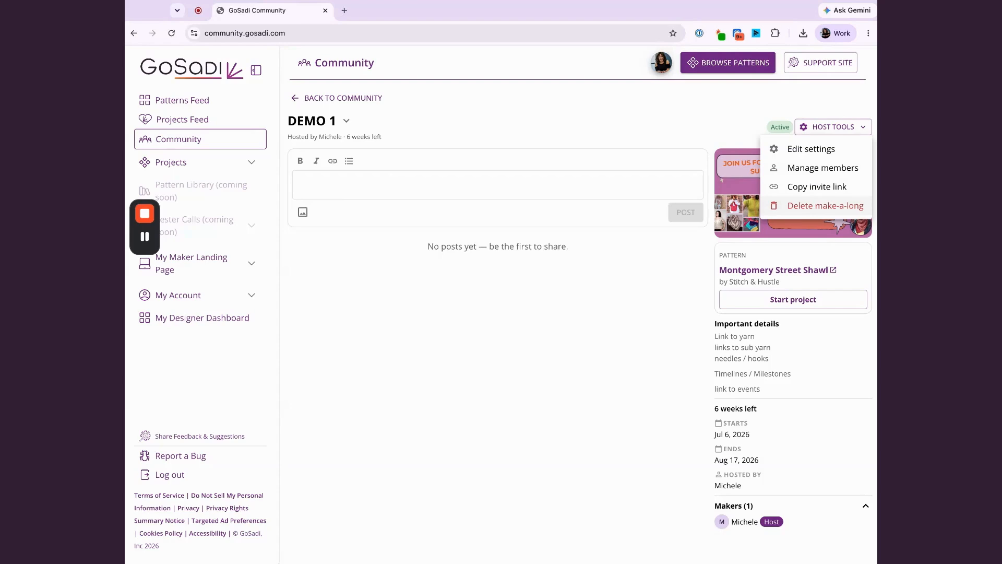
{"action": "left_click", "coordinate": [831, 192]}
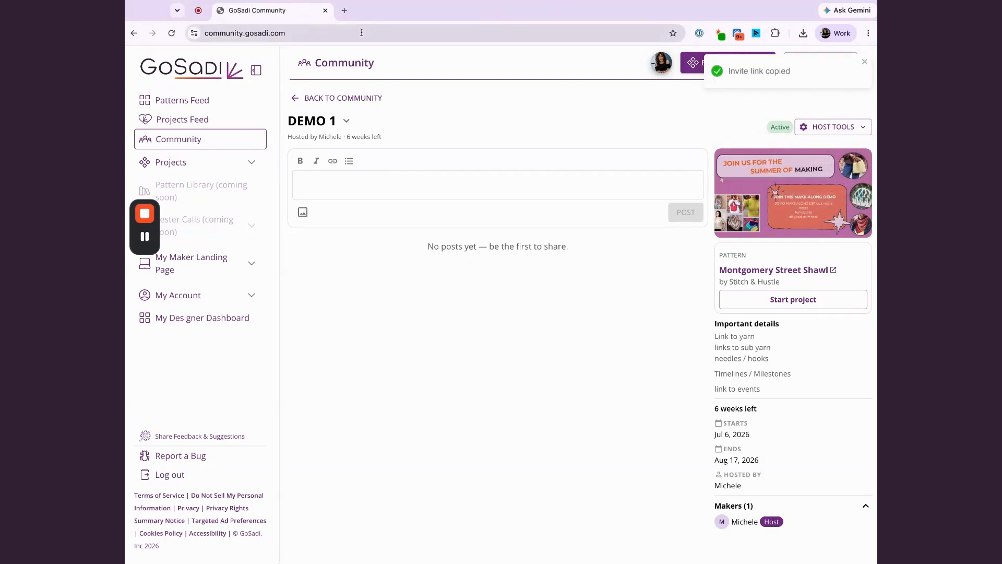
{"action": "left_click", "coordinate": [344, 11]}
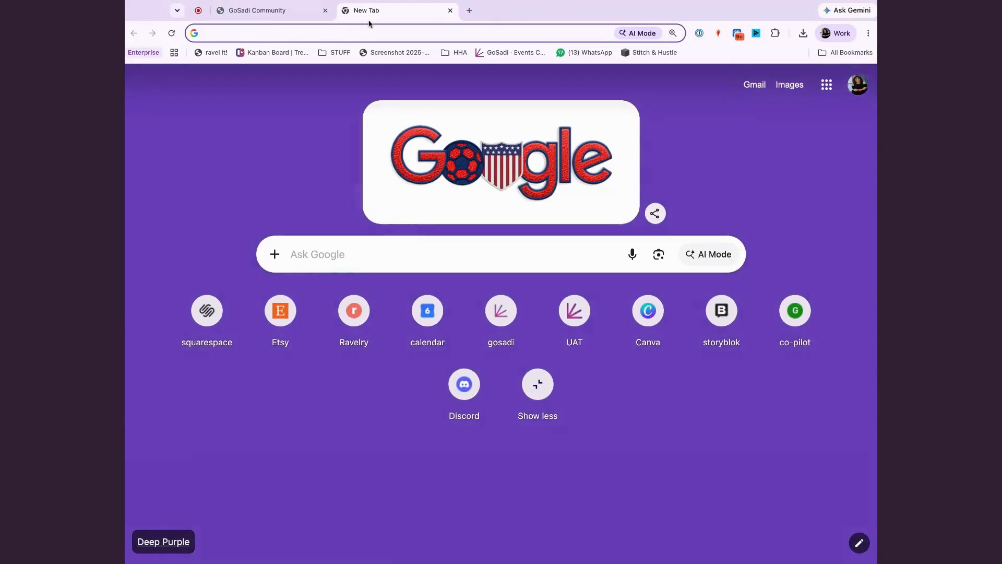
{"action": "key", "text": "ctrl+v"}
{"action": "key", "text": "Return"}
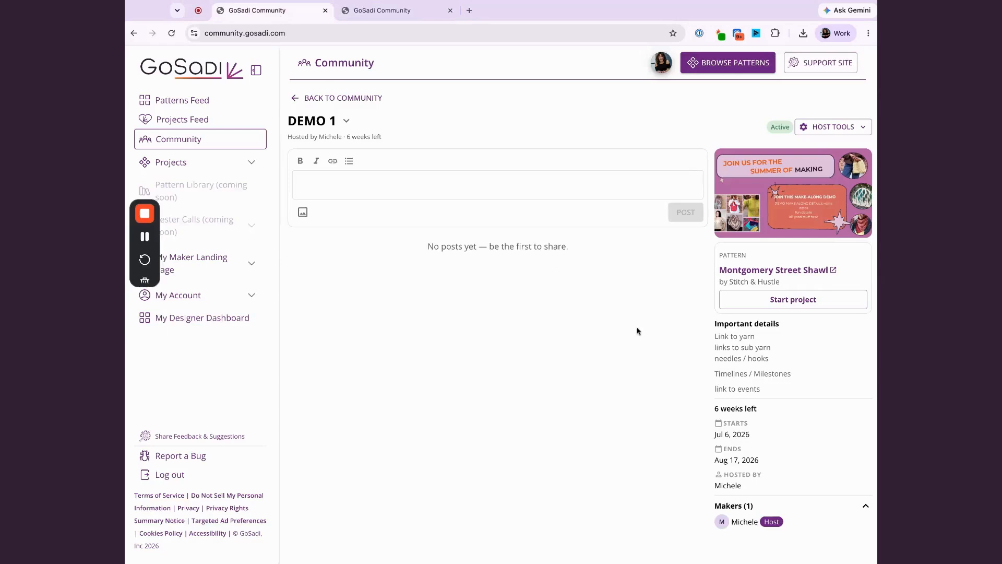
Return to the DEMO 1 page, view its host and participants in the member management settings, and close them.
{"action": "left_click", "coordinate": [261, 10]}
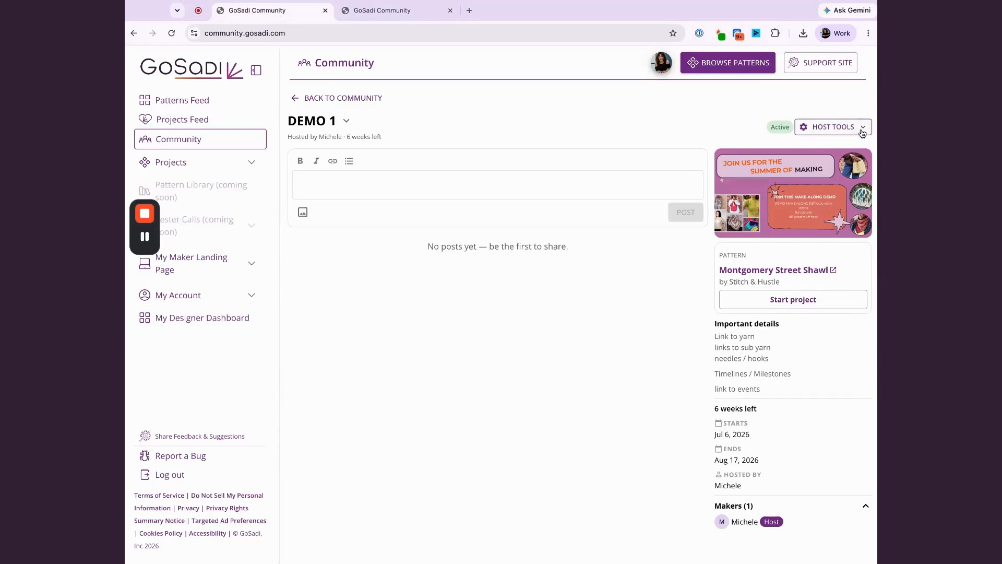
{"action": "left_click", "coordinate": [863, 134]}
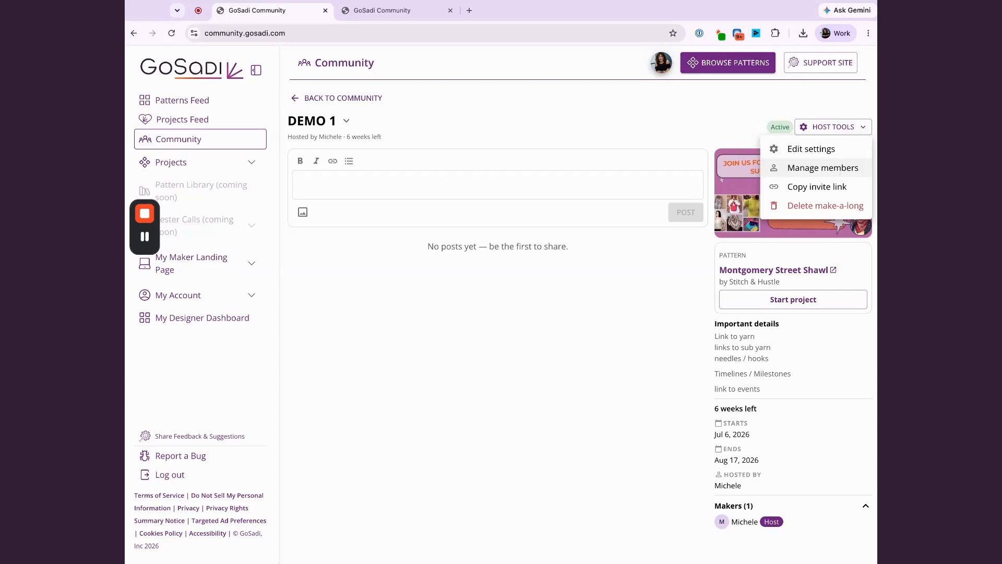
{"action": "left_click", "coordinate": [823, 167]}
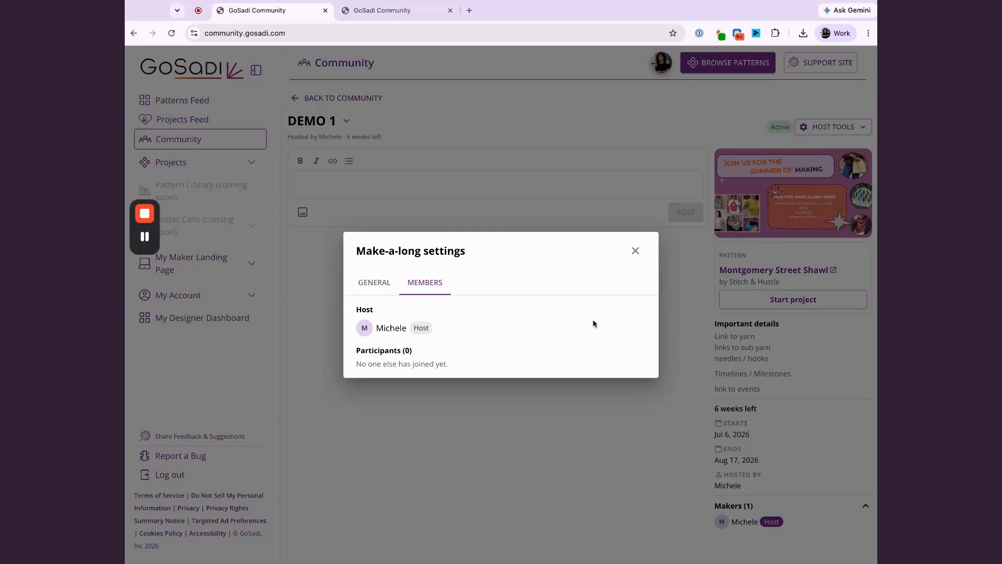
{"action": "left_click", "coordinate": [636, 251]}
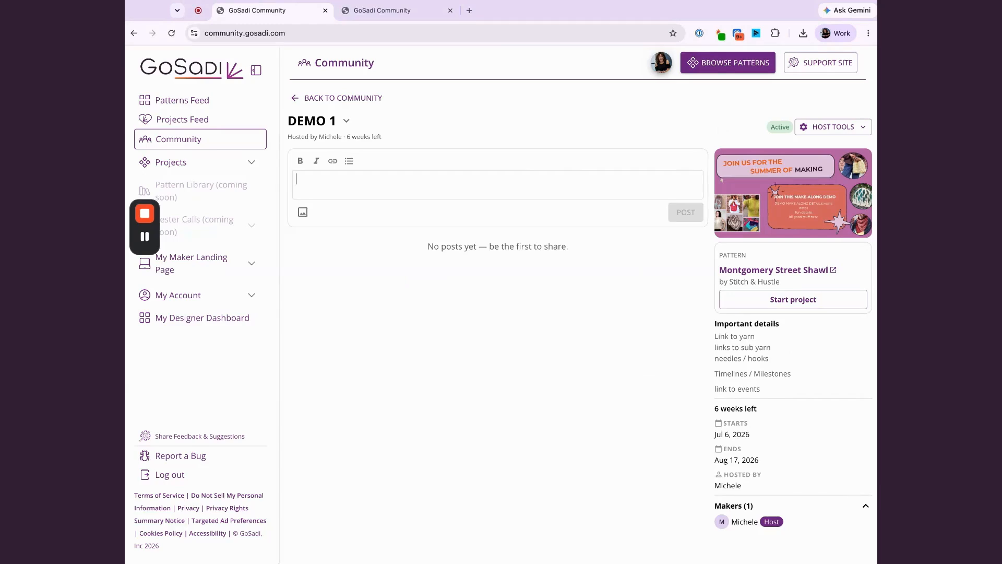
Start the DEMO 1 post with the line "LOTS OF DETALS SO EVERYTHING IS HERE", followed by two blank lines.
{"action": "type", "text": "LOTS OF DE"}
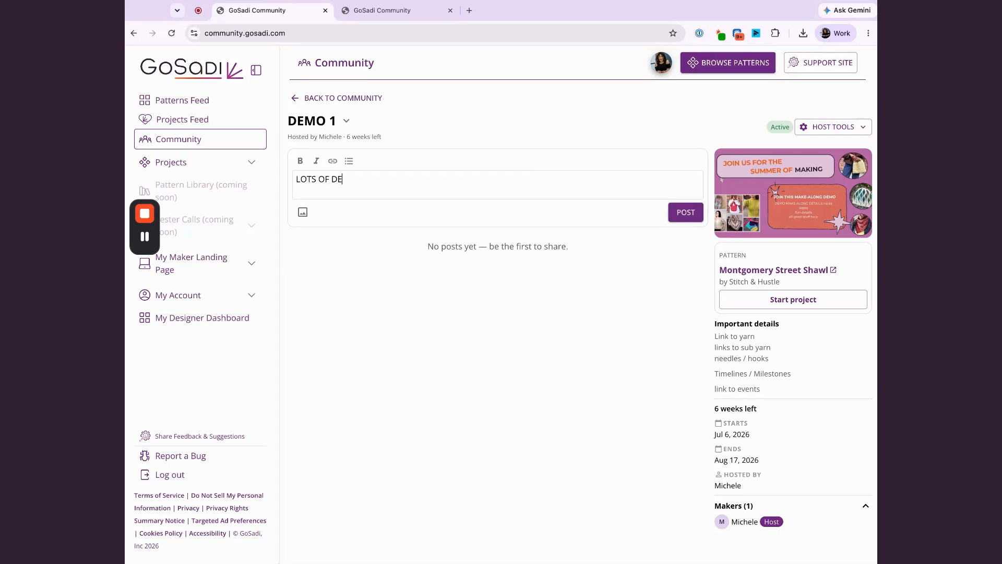
{"action": "type", "text": "TALS SO EVERYTHING IS HERE"}
{"action": "key", "text": "Return"}
{"action": "key", "text": "Return"}
{"action": "key", "text": "Return"}
Add the lines "words" and "more words" to the post, each followed by two blank lines.
{"action": "type", "text": "wor"}
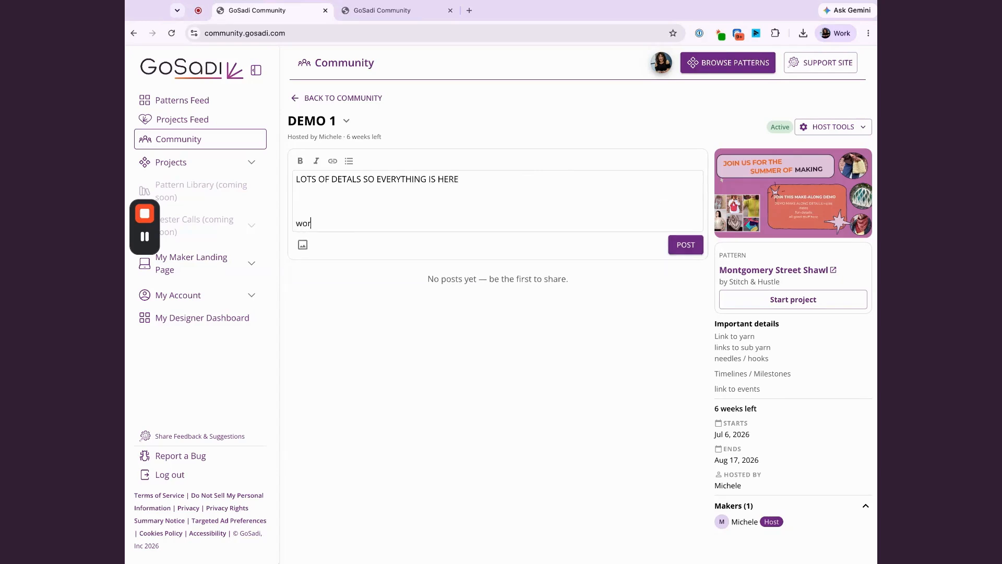
{"action": "type", "text": "ds"}
{"action": "key", "text": "Return"}
{"action": "key", "text": "Return"}
{"action": "key", "text": "Return"}
{"action": "type", "text": "more "}
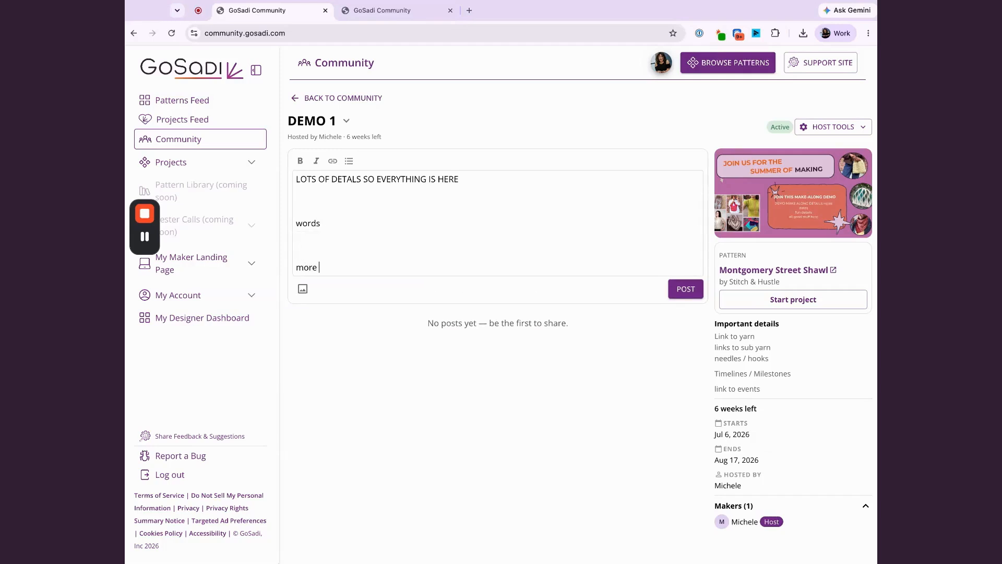
{"action": "type", "text": "words"}
{"action": "key", "text": "Return"}
{"action": "key", "text": "Return"}
{"action": "key", "text": "Return"}
Add a second "more words" line to the post, leaving one blank line below it.
{"action": "type", "text": "mr"}
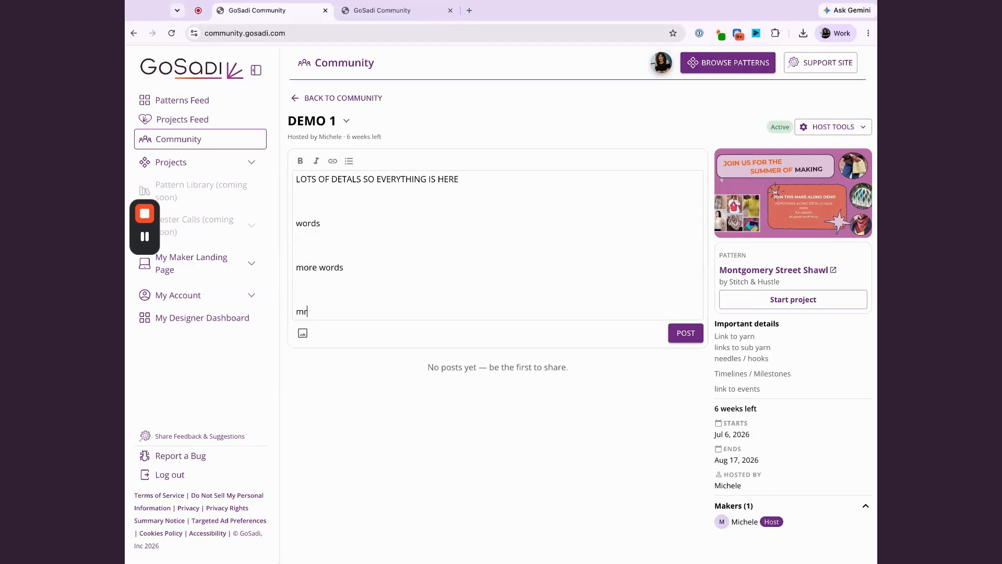
{"action": "type", "text": "ore"}
{"action": "key", "text": "BackSpace"}
{"action": "key", "text": "BackSpace"}
{"action": "key", "text": "BackSpace"}
{"action": "type", "text": "ore words"}
{"action": "key", "text": "Return"}
{"action": "key", "text": "Return"}
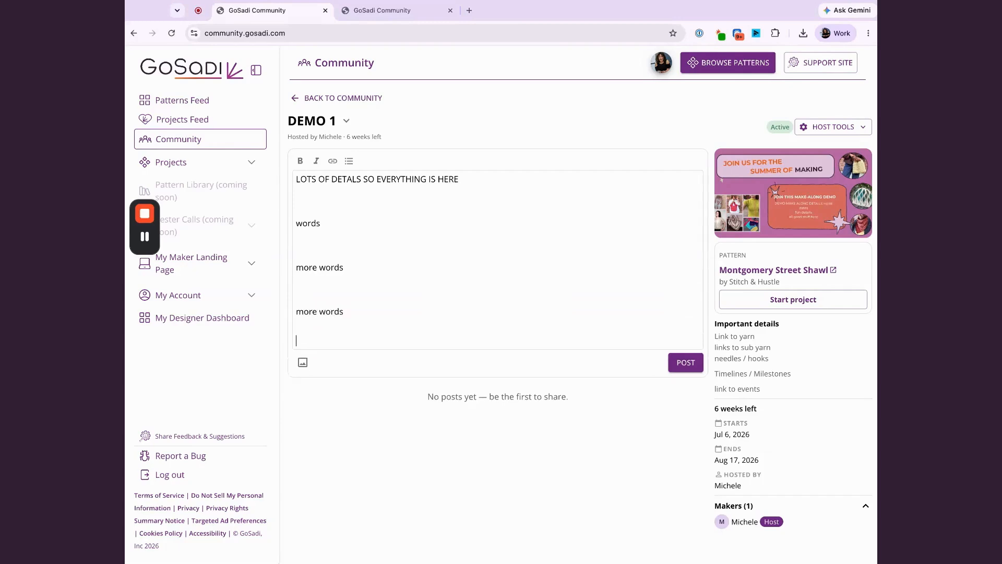
Add the line "THESE ARE BOLD WORDS" in bold at the end of the post and publish it.
{"action": "type", "text": "THESE ARE BOLD WORDS"}
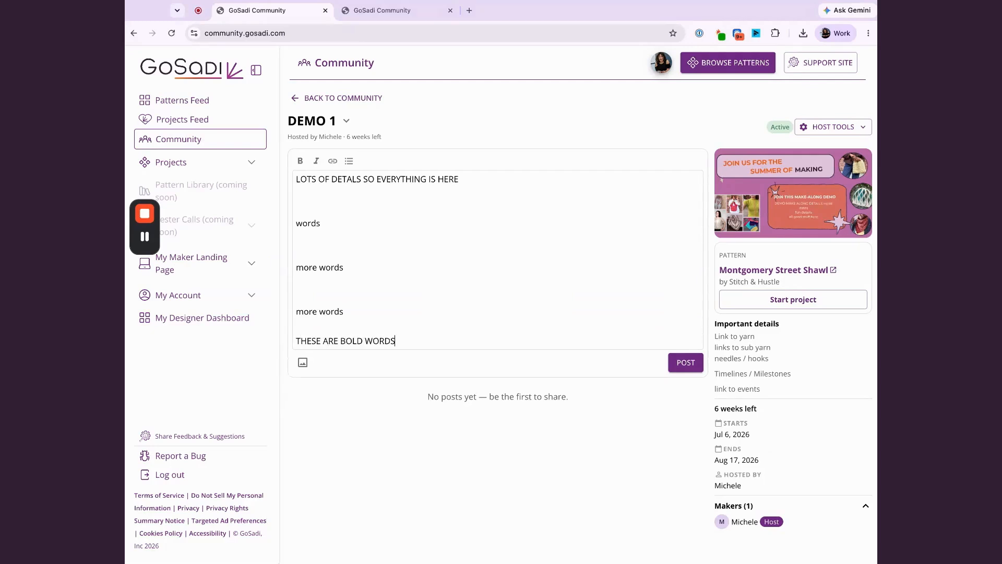
{"action": "triple_click", "coordinate": [426, 345]}
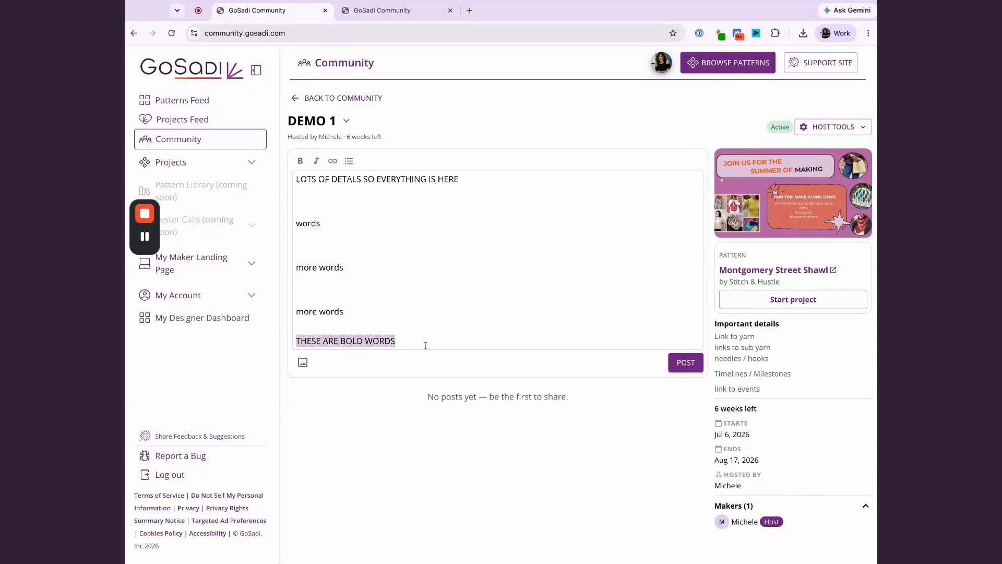
{"action": "left_click", "coordinate": [301, 162]}
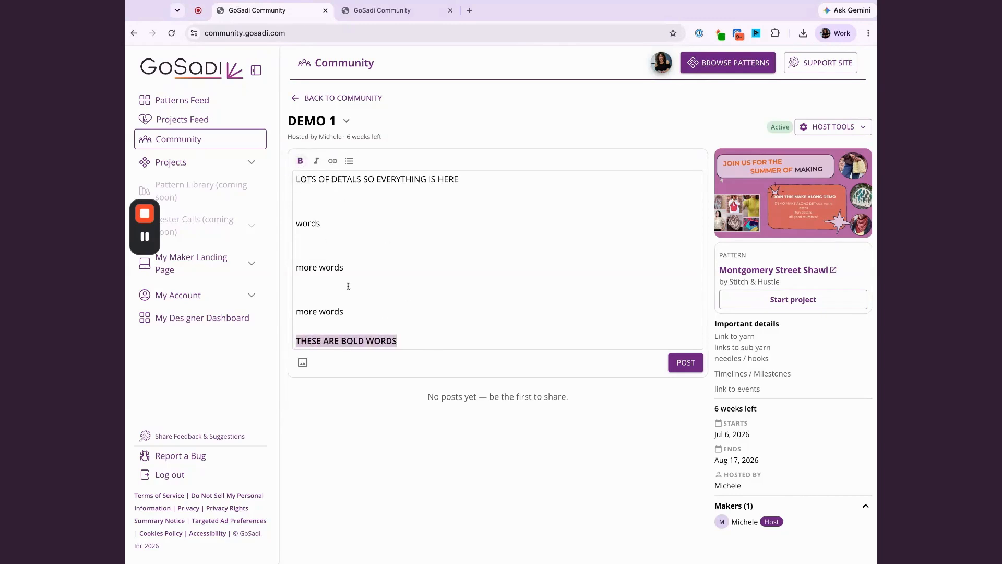
{"action": "left_click", "coordinate": [361, 322]}
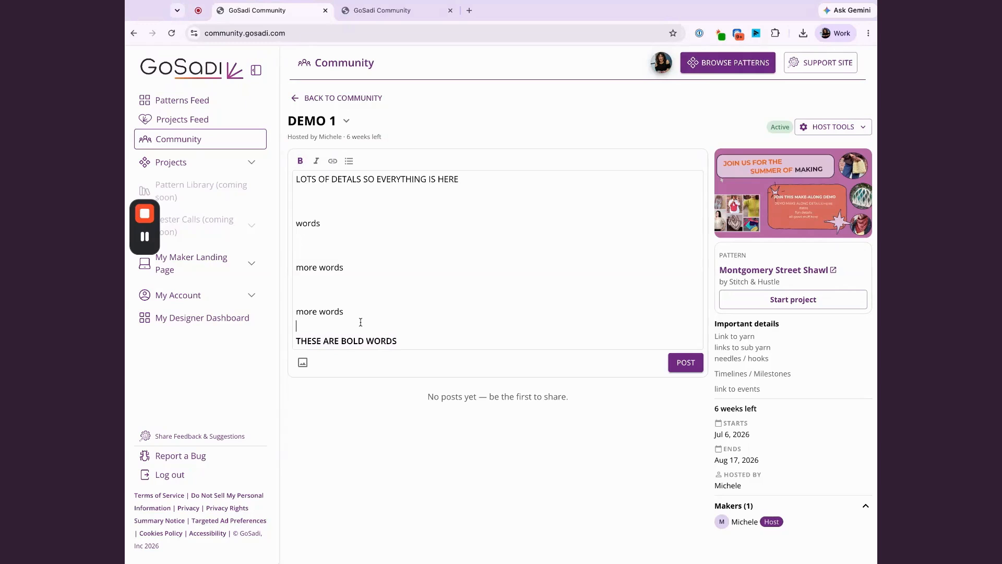
{"action": "left_click", "coordinate": [684, 363]}
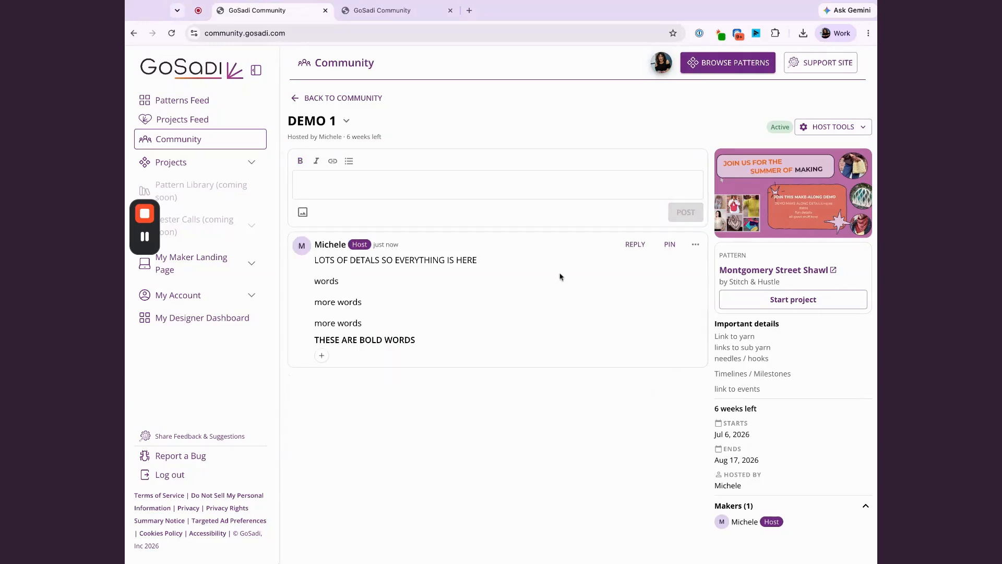
Pin the new post and add the round reddish-brown emoji reaction to it.
{"action": "left_click", "coordinate": [668, 245]}
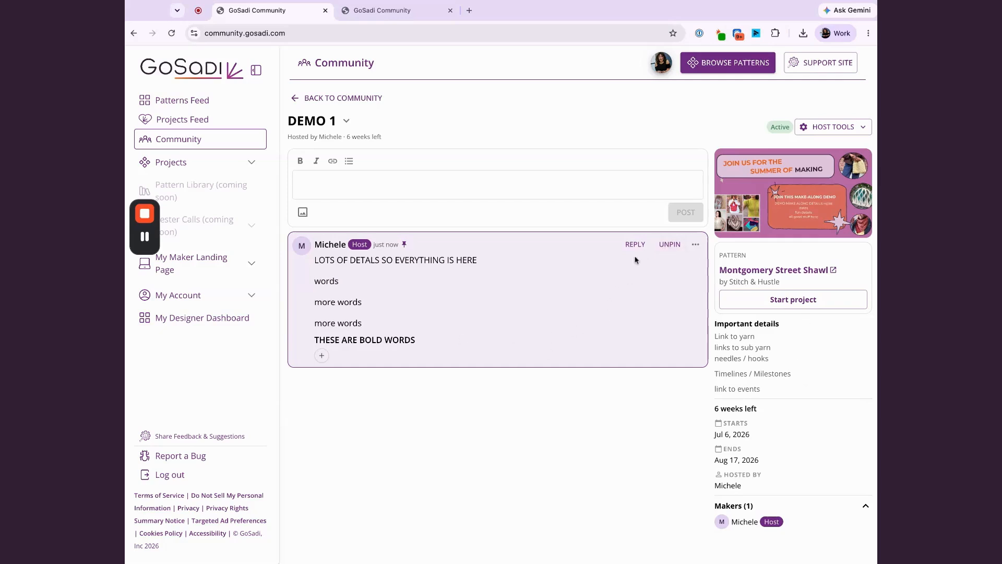
{"action": "left_click", "coordinate": [696, 244]}
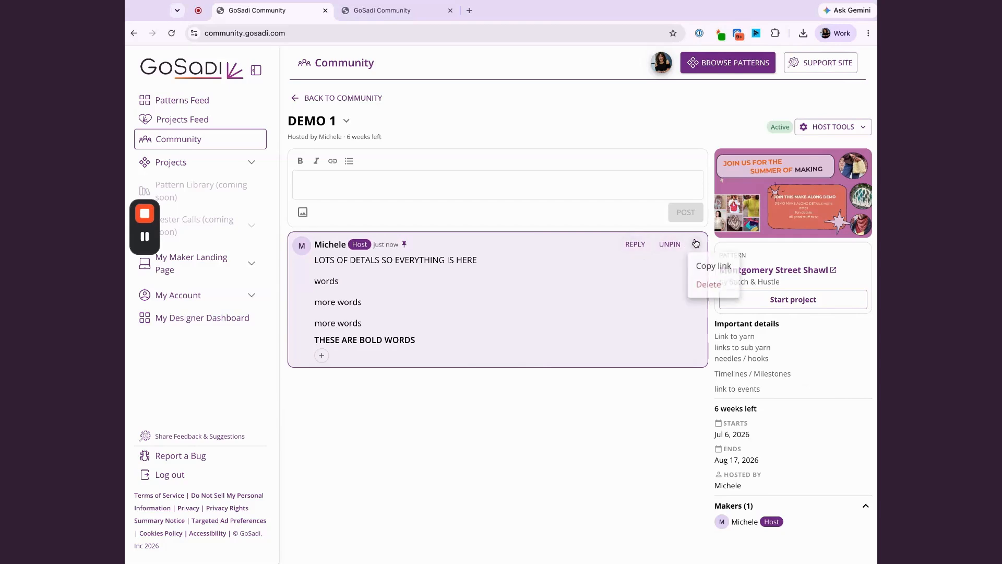
{"action": "left_click", "coordinate": [652, 273]}
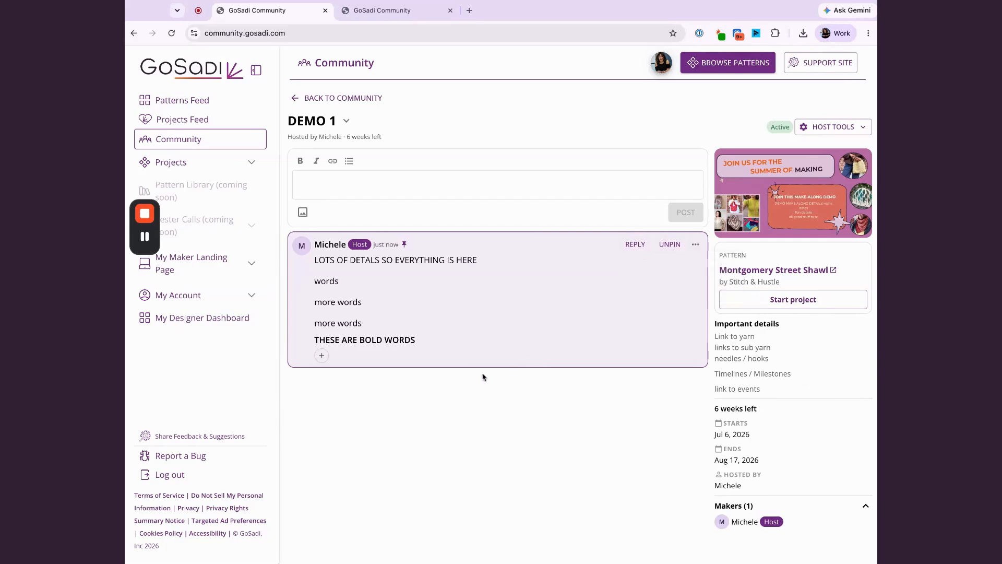
{"action": "left_click", "coordinate": [322, 357]}
{"action": "left_click", "coordinate": [335, 428]}
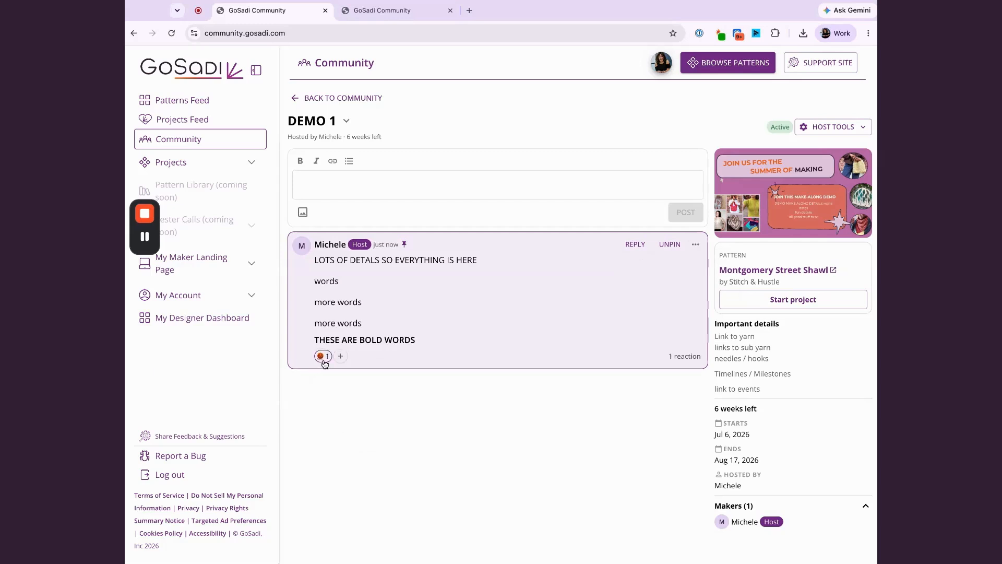